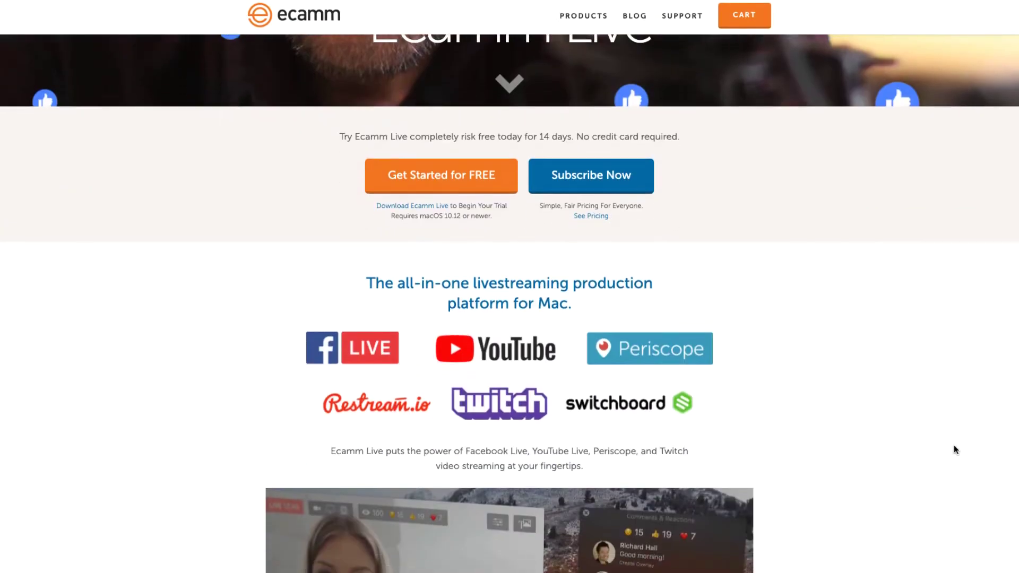
scroll(954, 450, "down", 4)
scroll(954, 449, "down", 4)
scroll(954, 450, "down", 4)
scroll(954, 450, "down", 5)
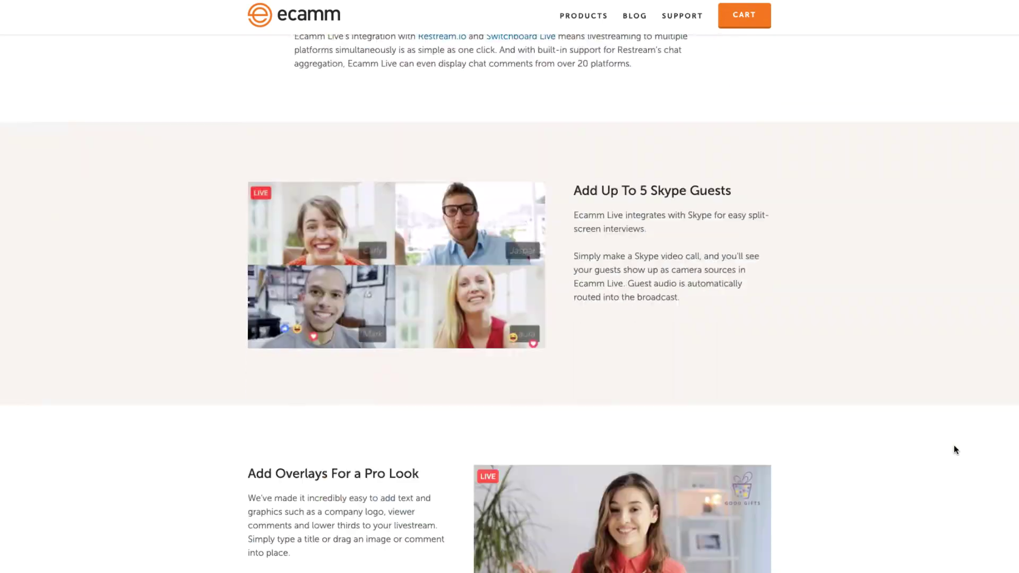
scroll(954, 450, "down", 5)
scroll(955, 450, "down", 5)
scroll(954, 450, "down", 3)
scroll(954, 445, "down", 5)
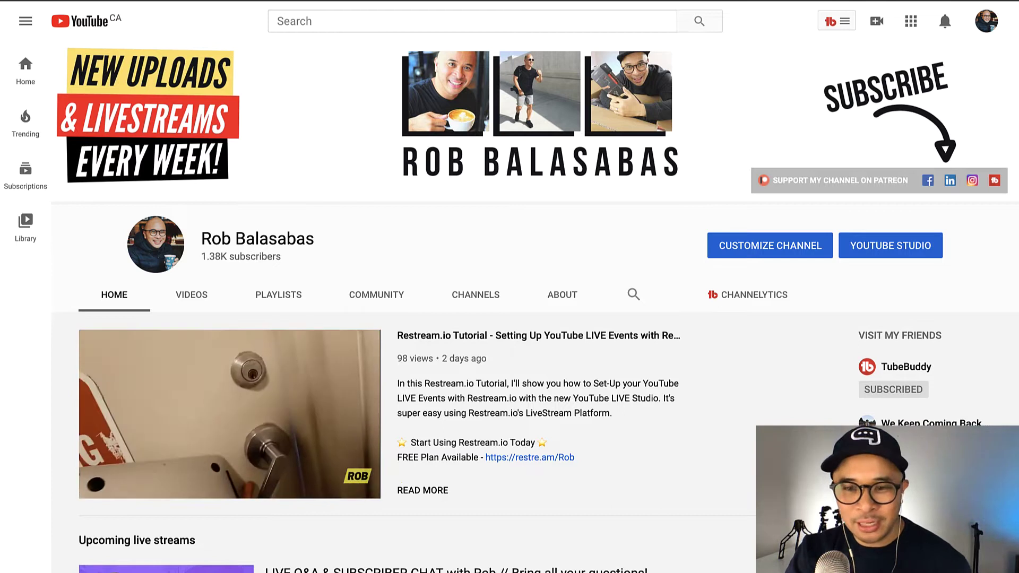
scroll(509, 318, "down", 2)
scroll(509, 318, "down", 1)
scroll(510, 318, "down", 1)
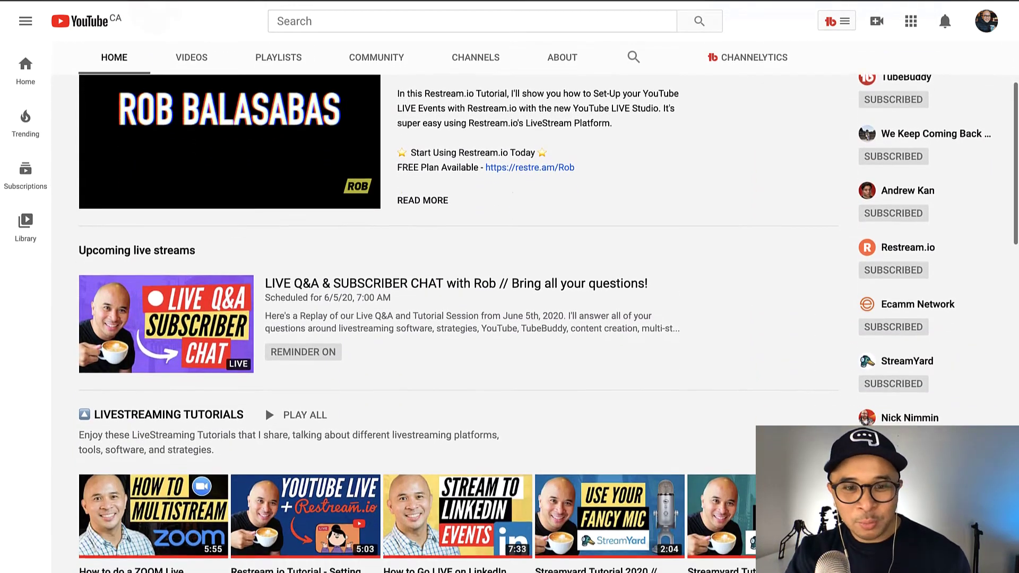
scroll(510, 319, "down", 1)
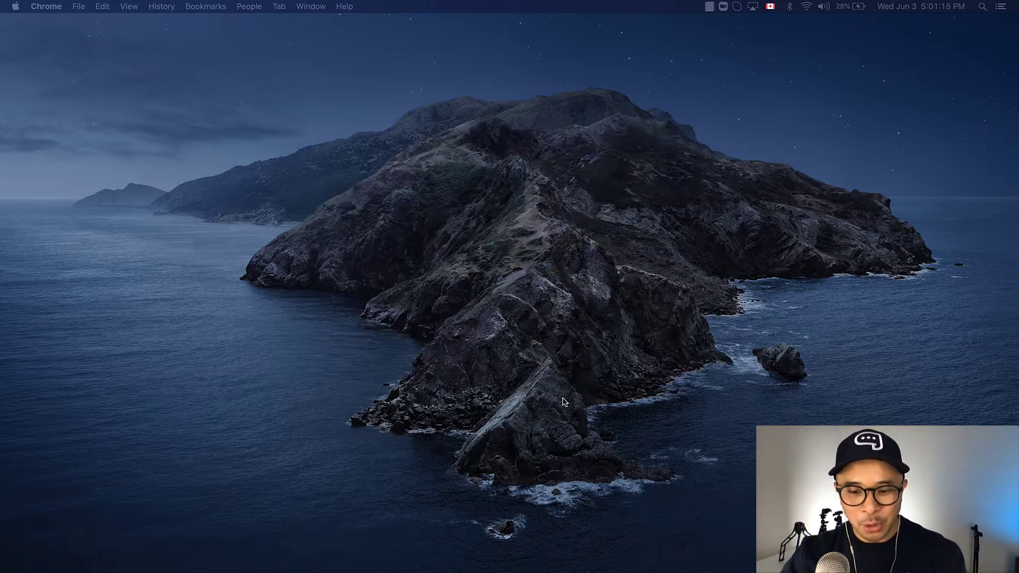
- Launch Ecamm Live and choose YouTube as the streaming destination
key("F4")
type("ecamm")
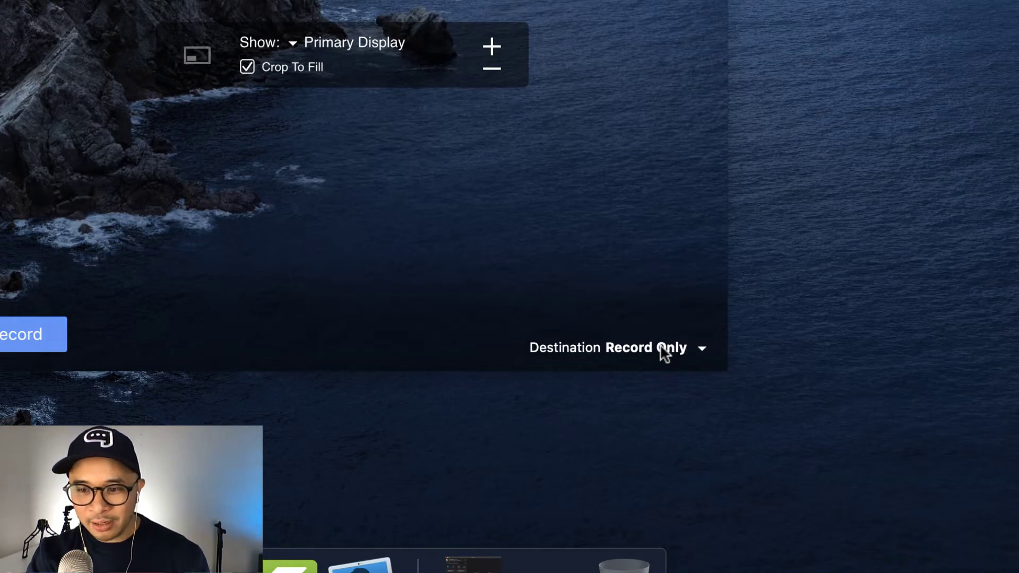
left_click(663, 353)
left_click(652, 243)
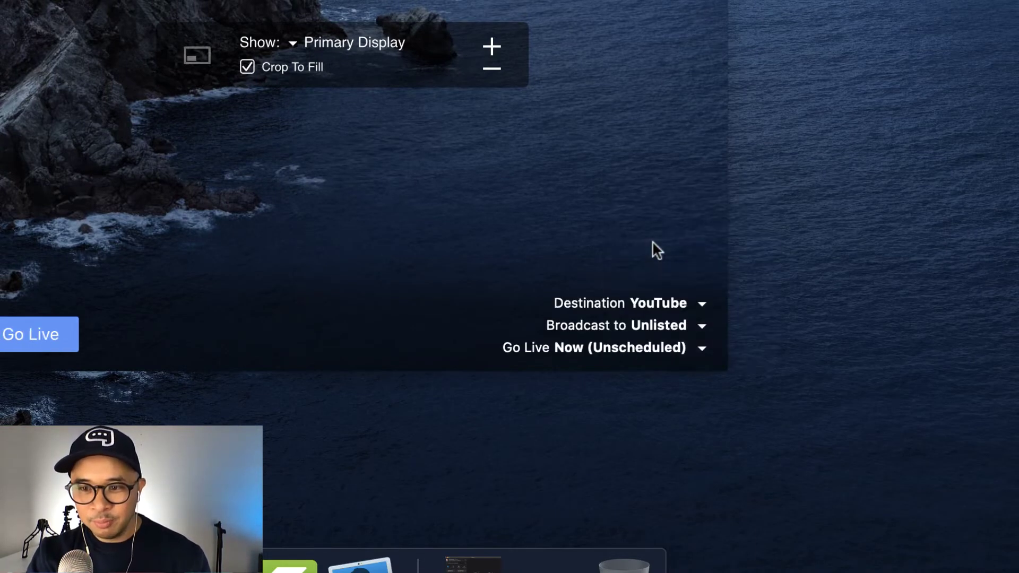
- Keep the broadcast Unlisted and start a New Scheduled Live event
left_click(677, 333)
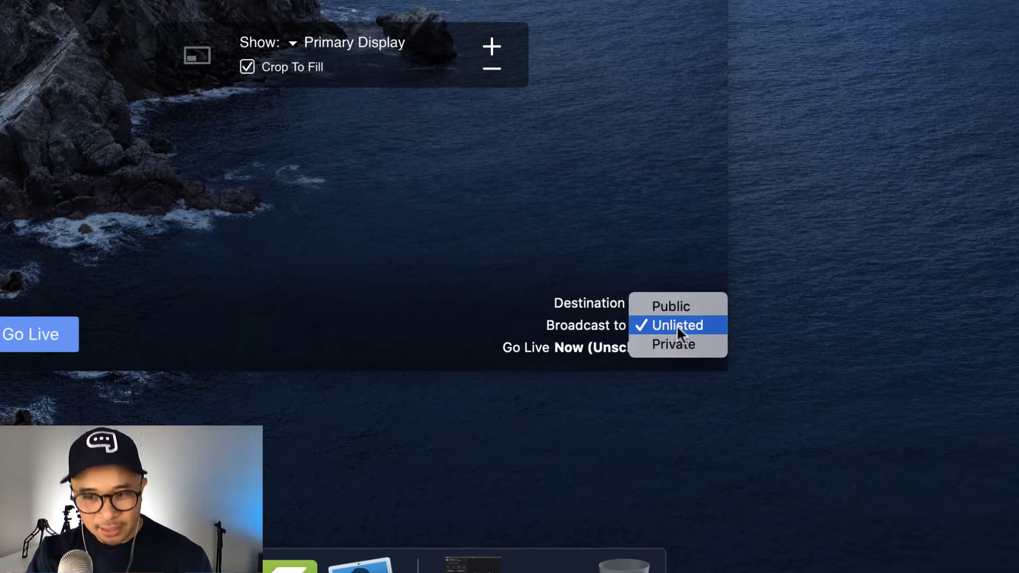
left_click(677, 325)
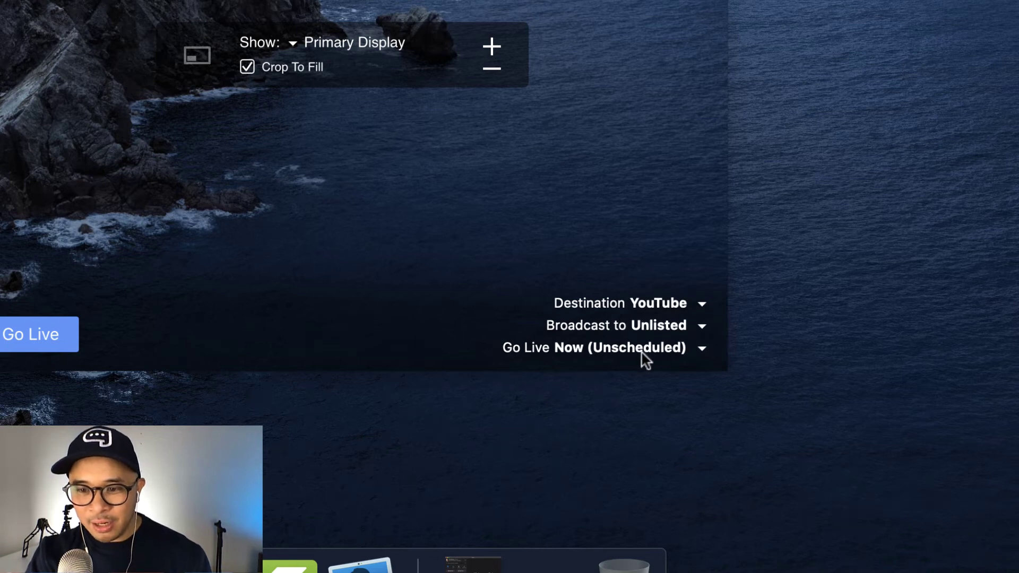
left_click(643, 354)
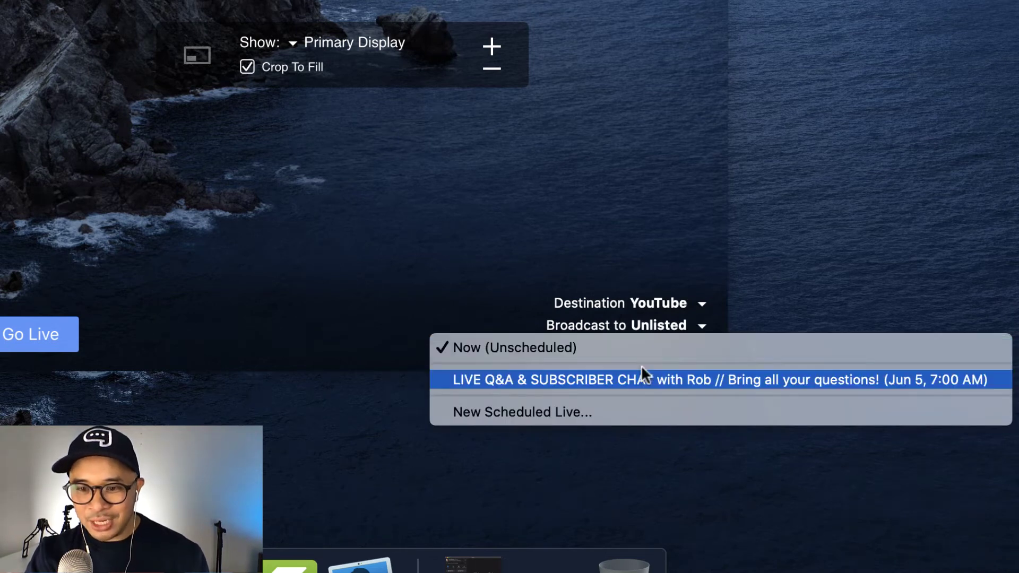
left_click(640, 403)
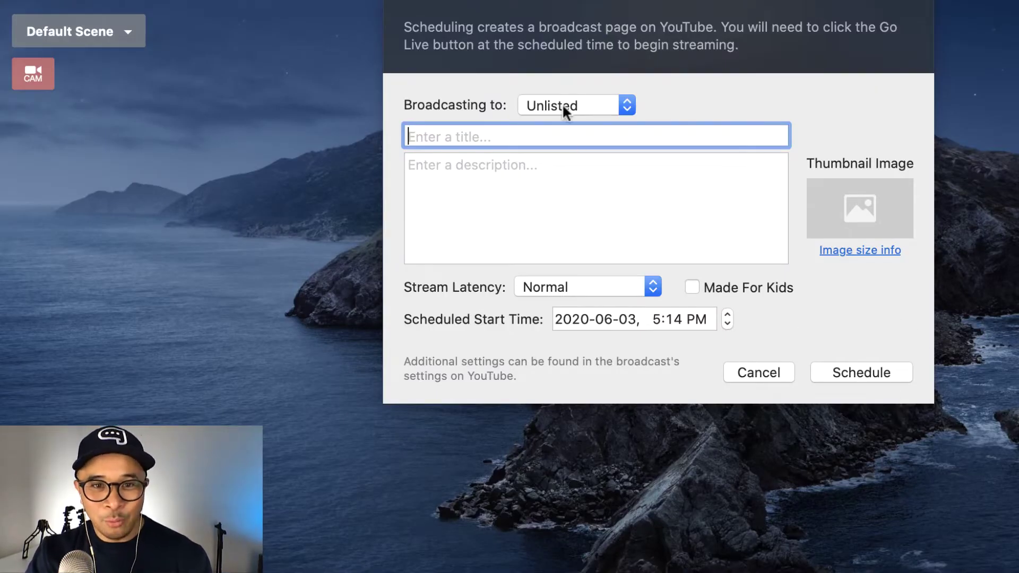
left_click(606, 104)
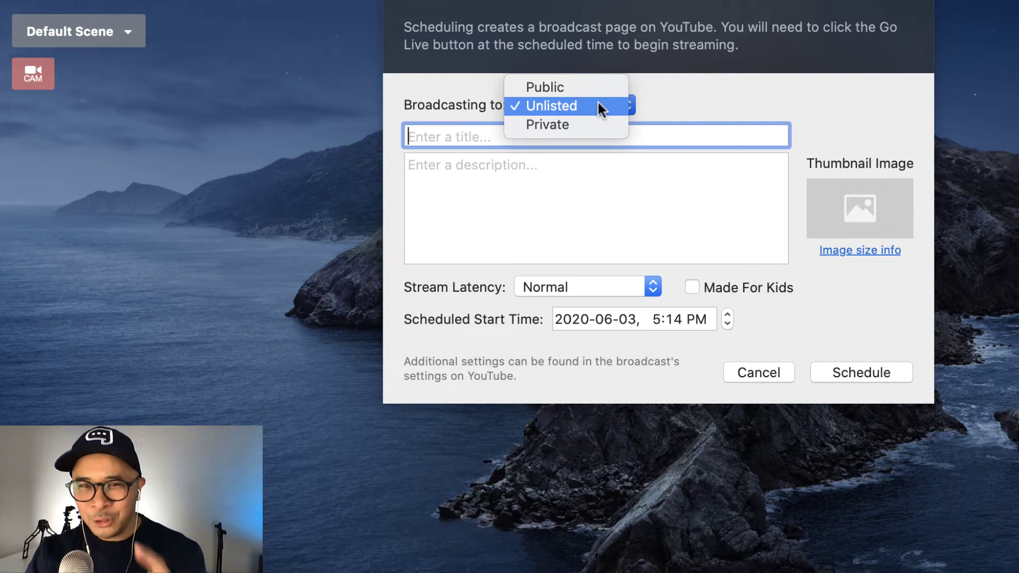
left_click(597, 106)
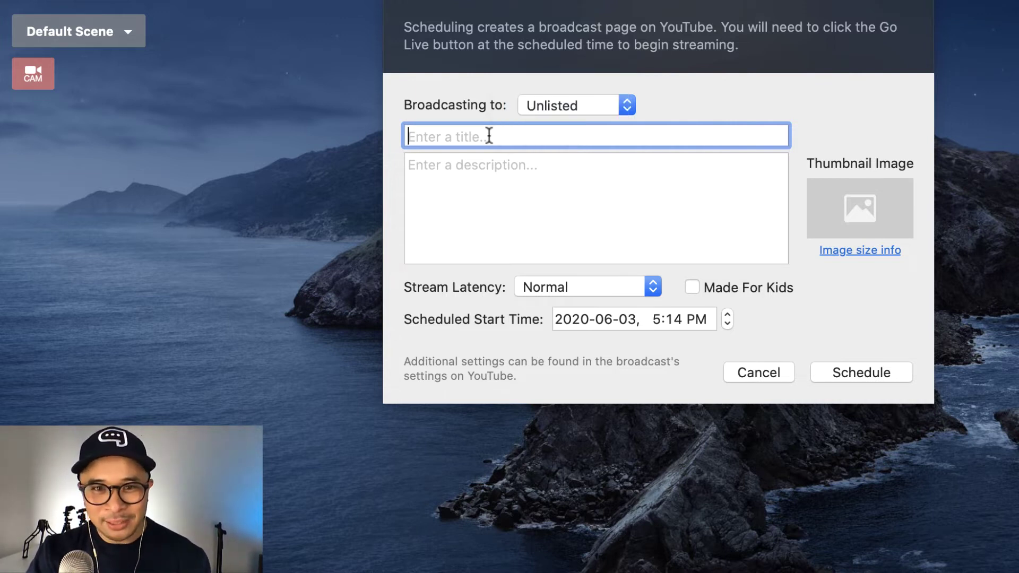
- Paste the live Q&A title and Patreon-ending description, leaving Stream Latency at Normal
key("super+v")
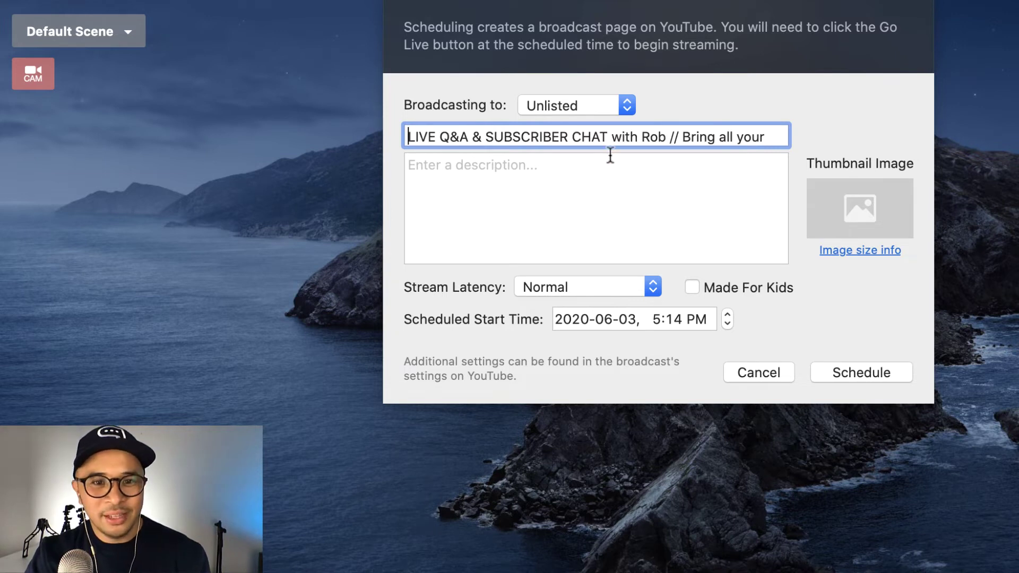
left_click(554, 208)
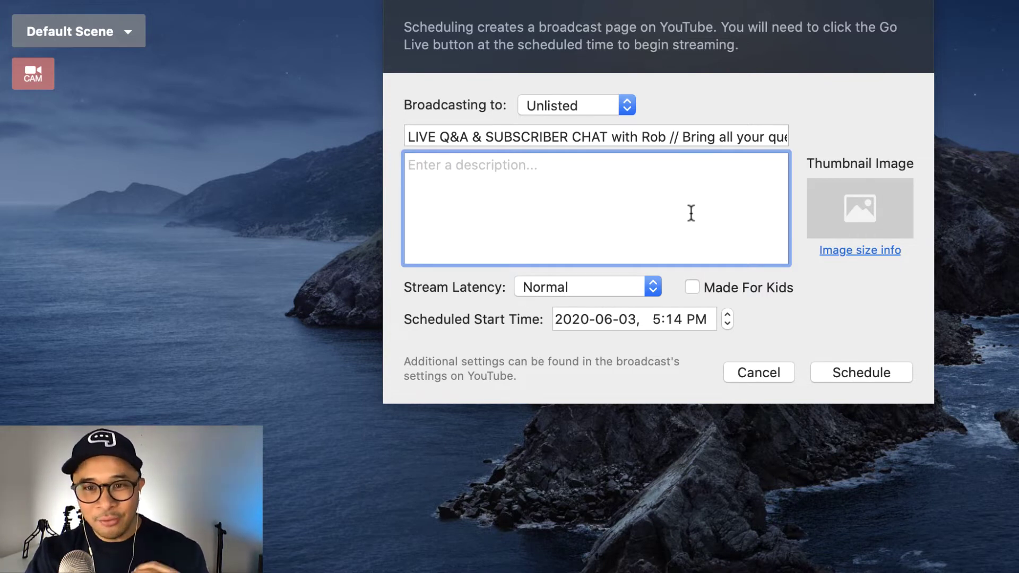
key("super+v")
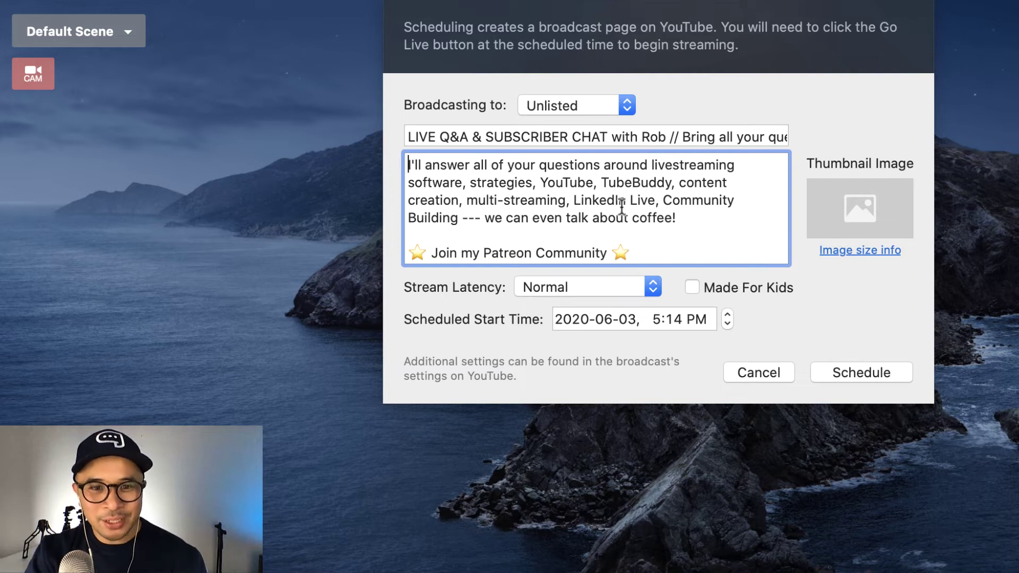
left_click(609, 288)
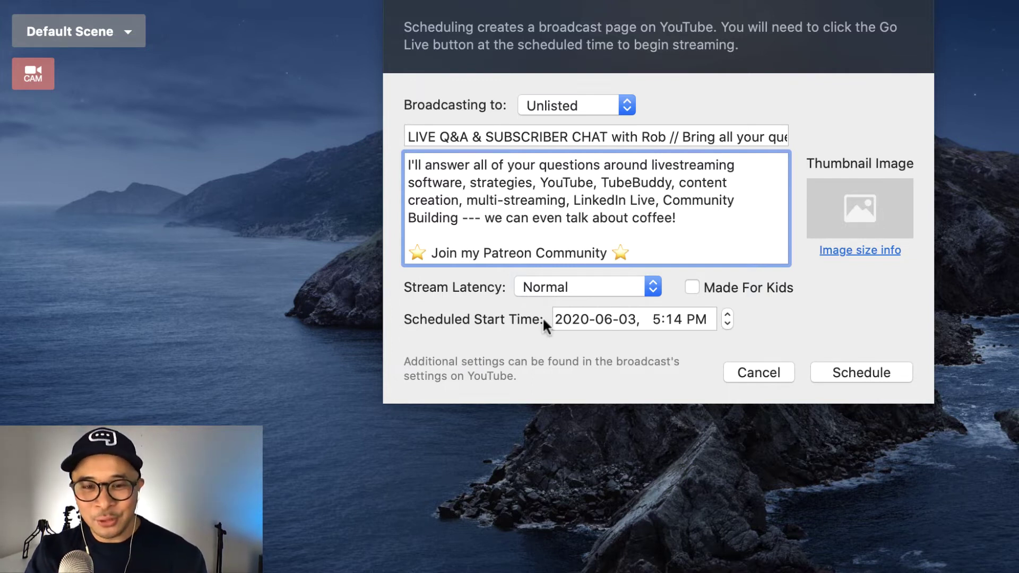
- Change the Scheduled Start Time to 2020-06-12, 7:00, switching PM to AM
left_click(603, 317)
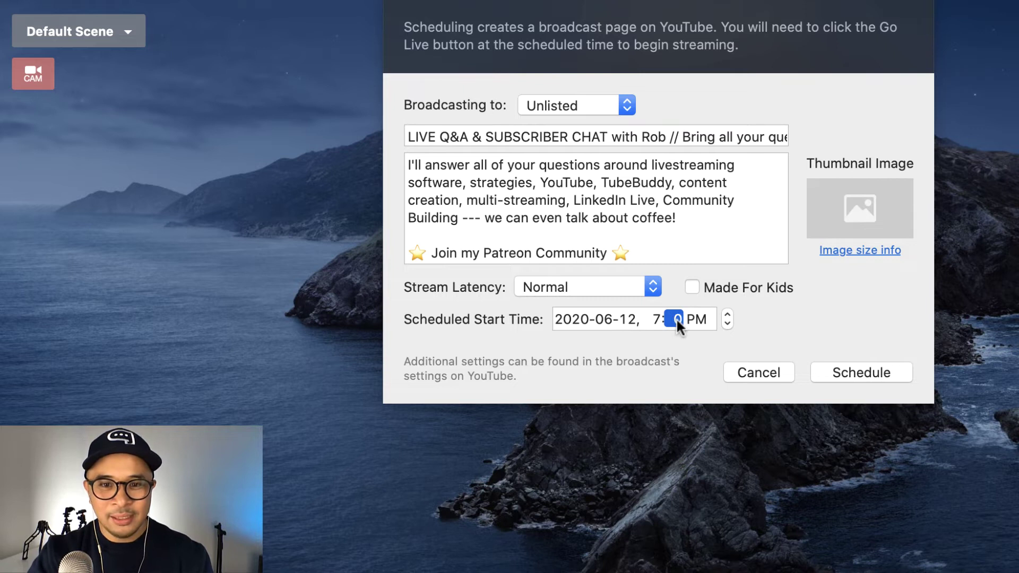
left_click(697, 319)
key("a")
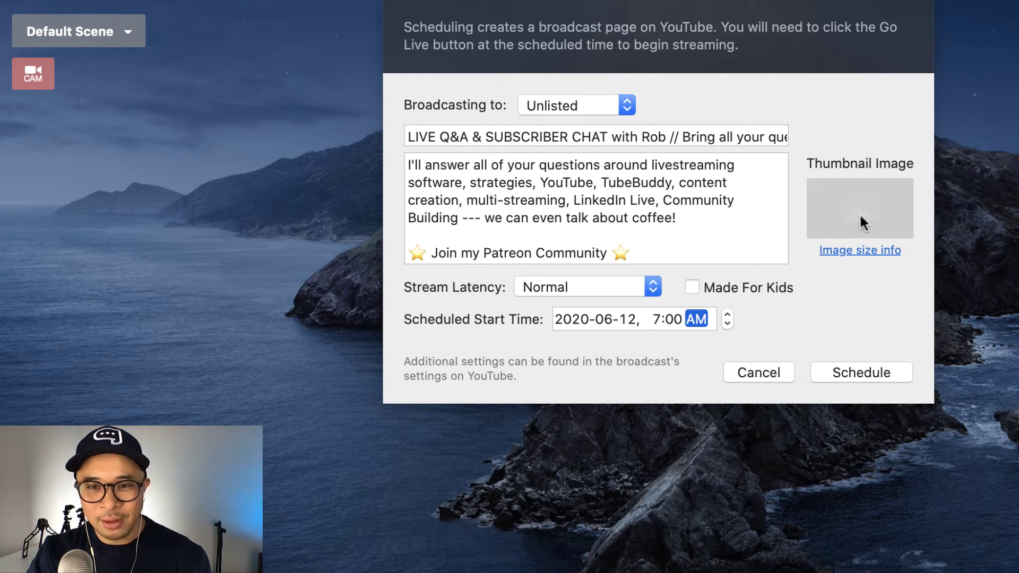
- Use the rob live Q&A chat PNG from Downloads as the thumbnail image
left_click(860, 217)
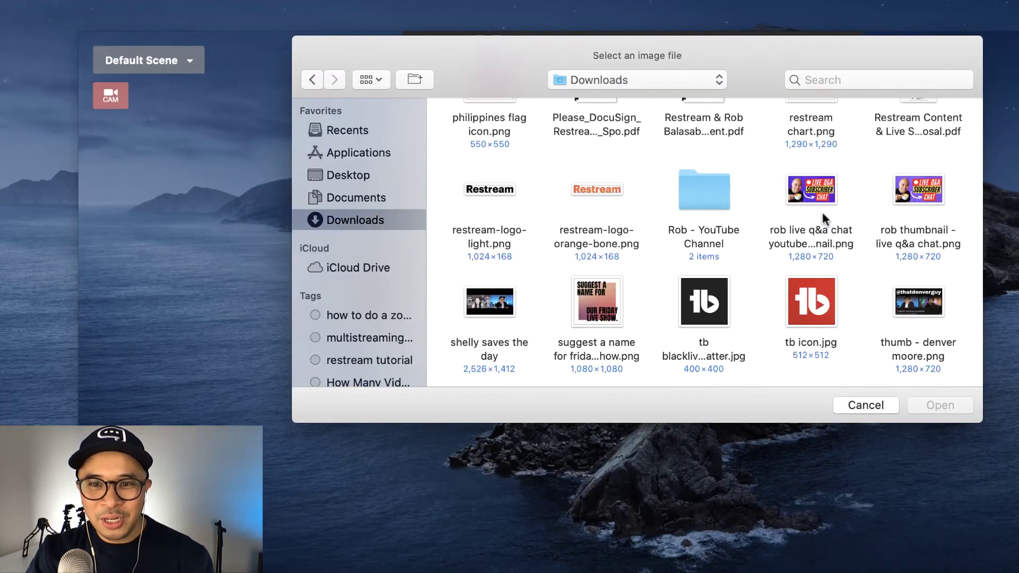
left_click(819, 196)
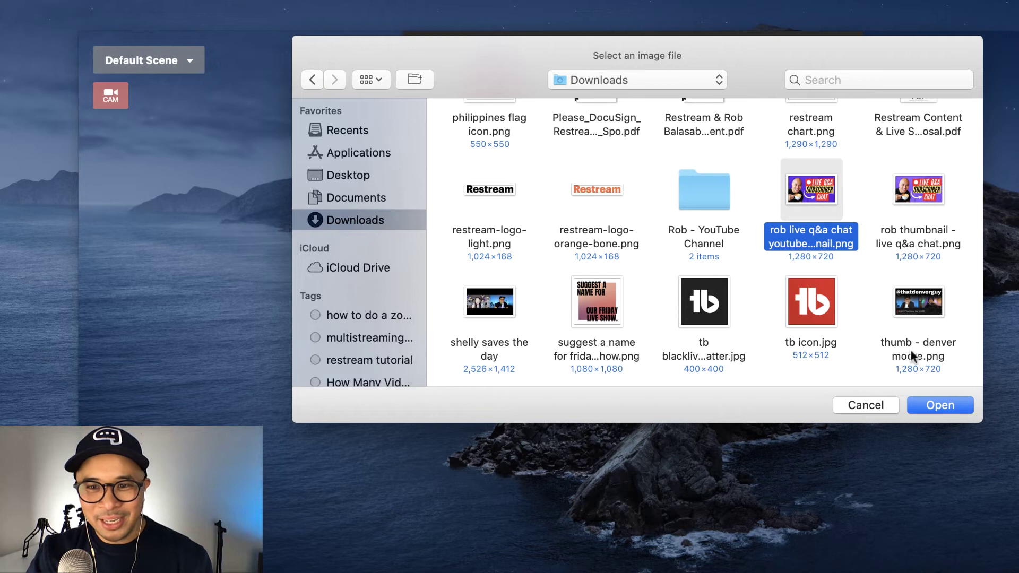
left_click(949, 410)
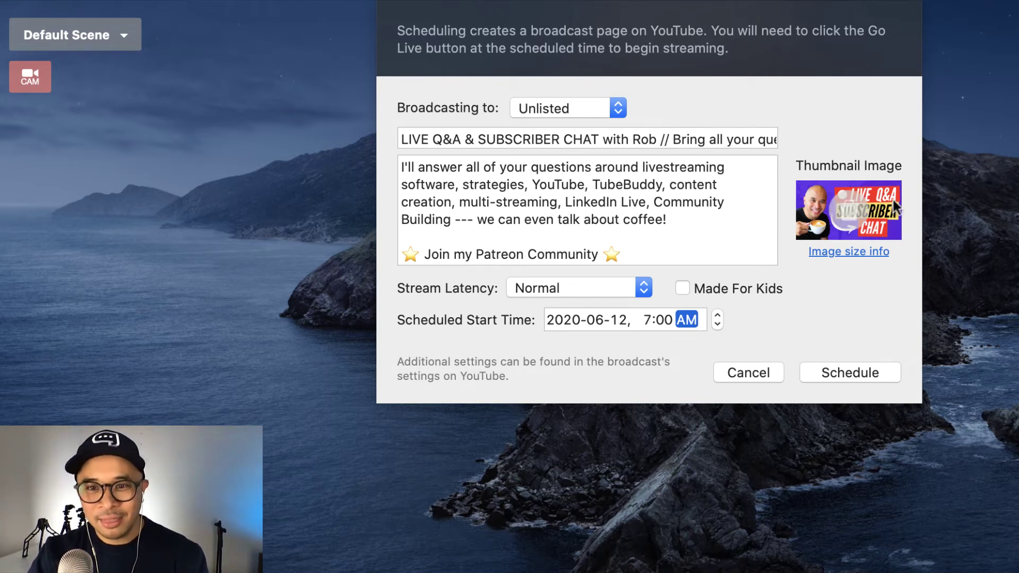
left_click_drag(893, 199, 893, 200)
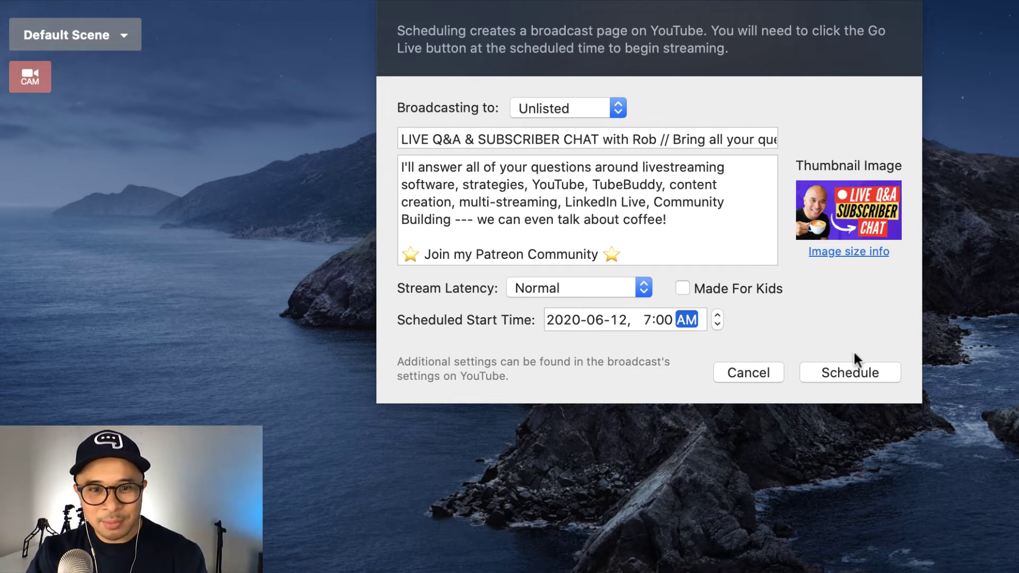
- Schedule the broadcast and confirm the Jun 12, 7:00 AM stream in the Go Live list
left_click(846, 375)
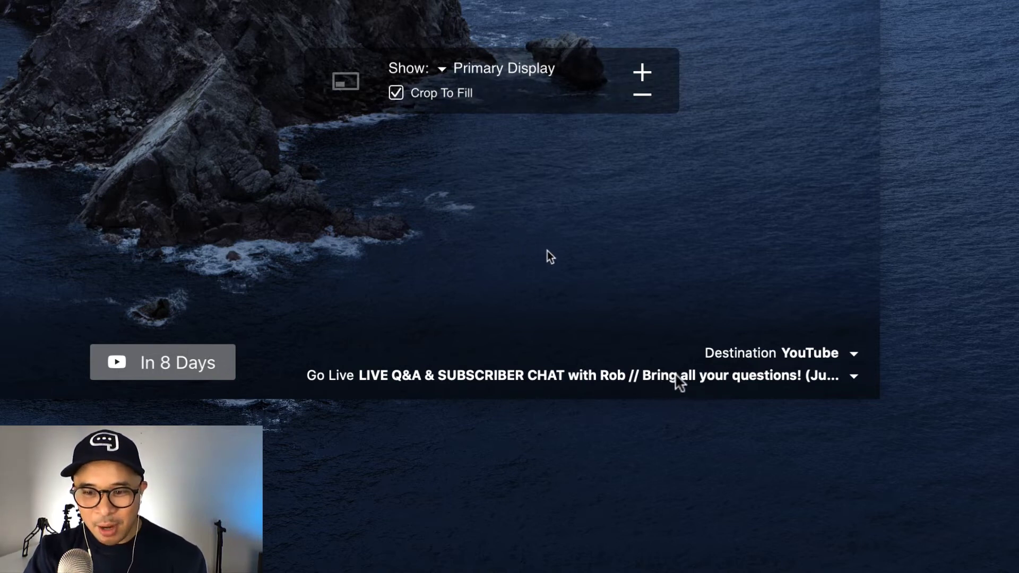
left_click(763, 380)
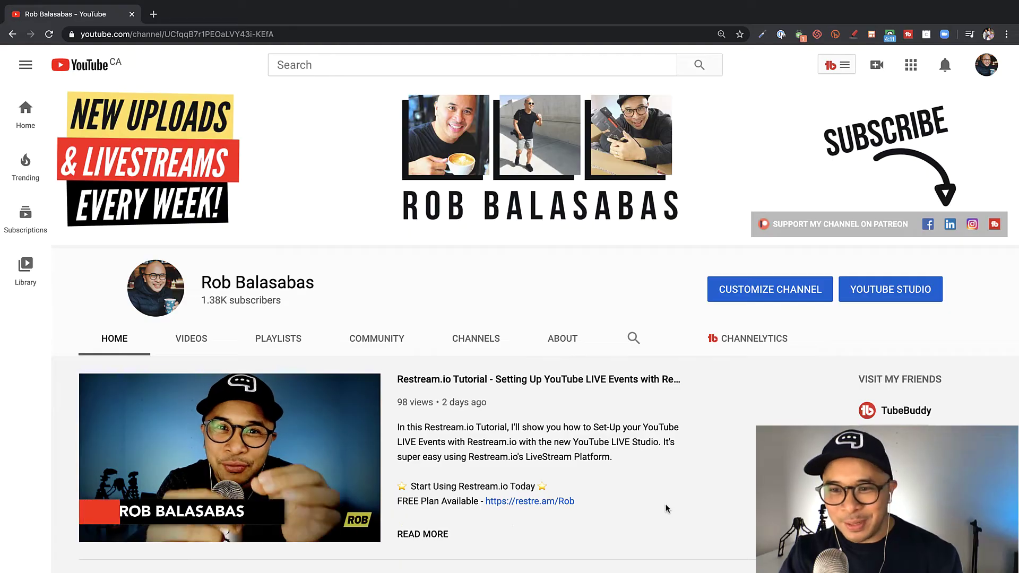
scroll(666, 509, "down", 1)
scroll(666, 505, "down", 2)
scroll(666, 504, "down", 1)
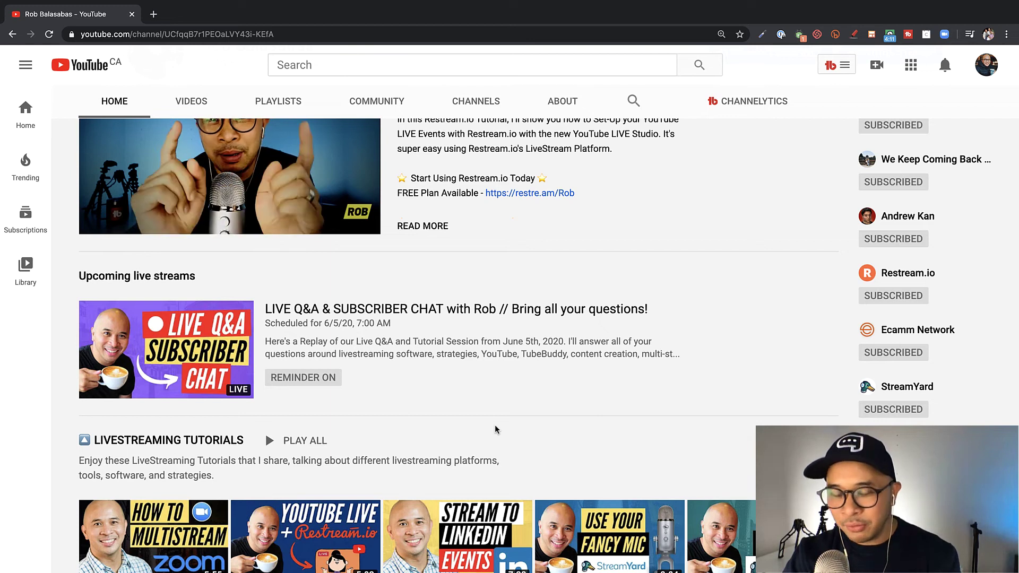
scroll(496, 430, "down", 1)
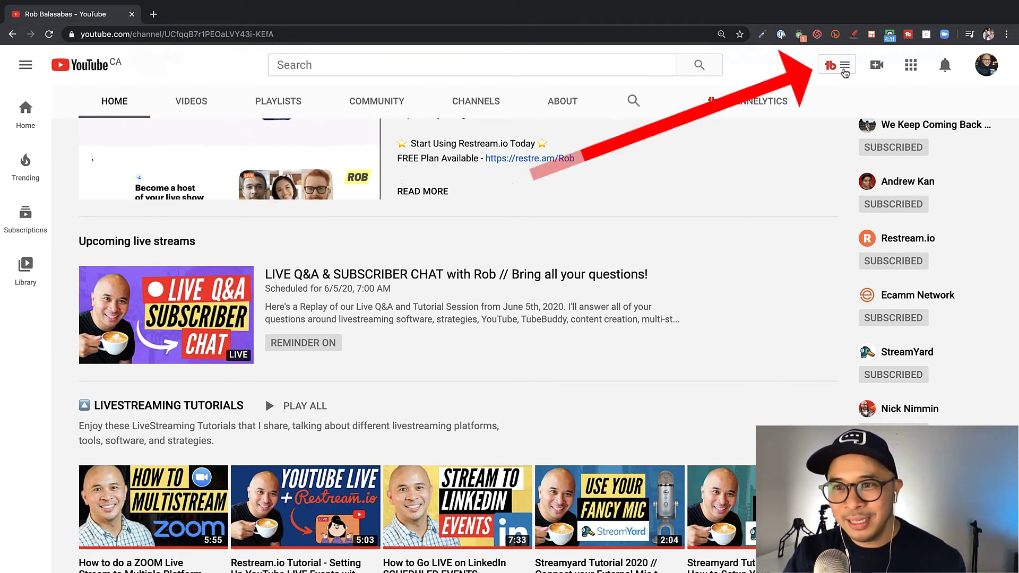
- Open Live Streams from the TubeBuddy toolbar menu
left_click(844, 73)
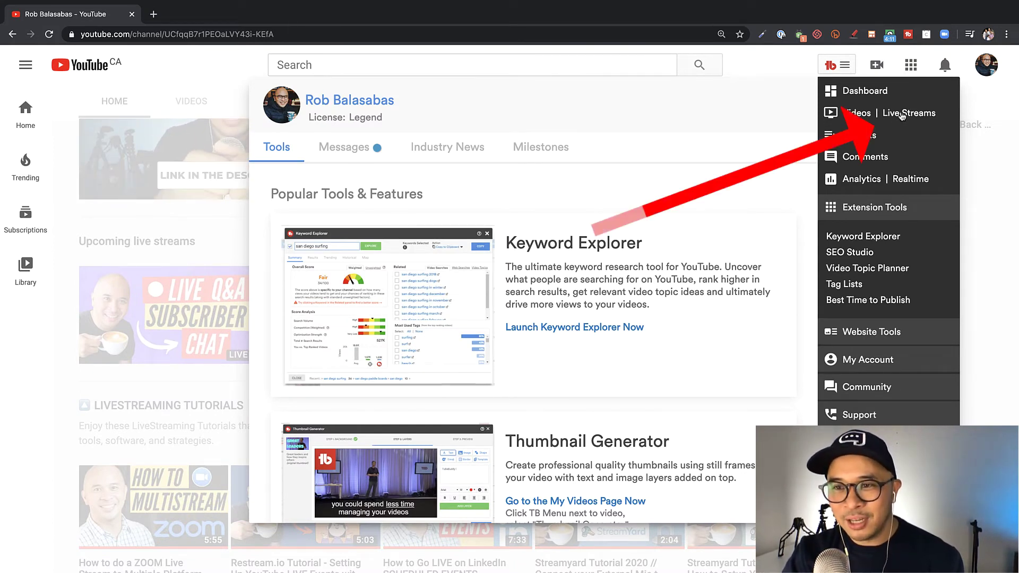
left_click(902, 115)
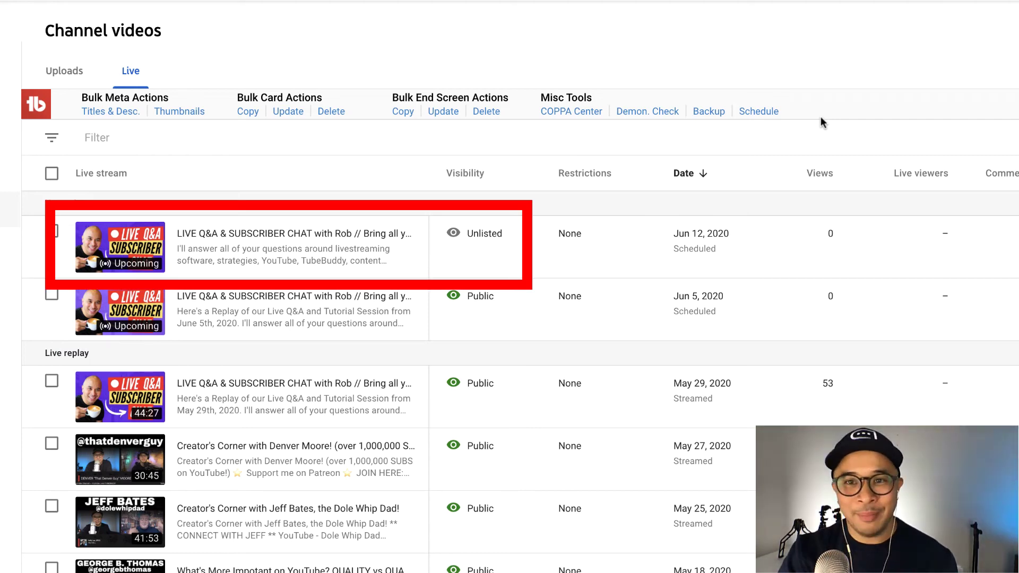
mouse_move(263, 248)
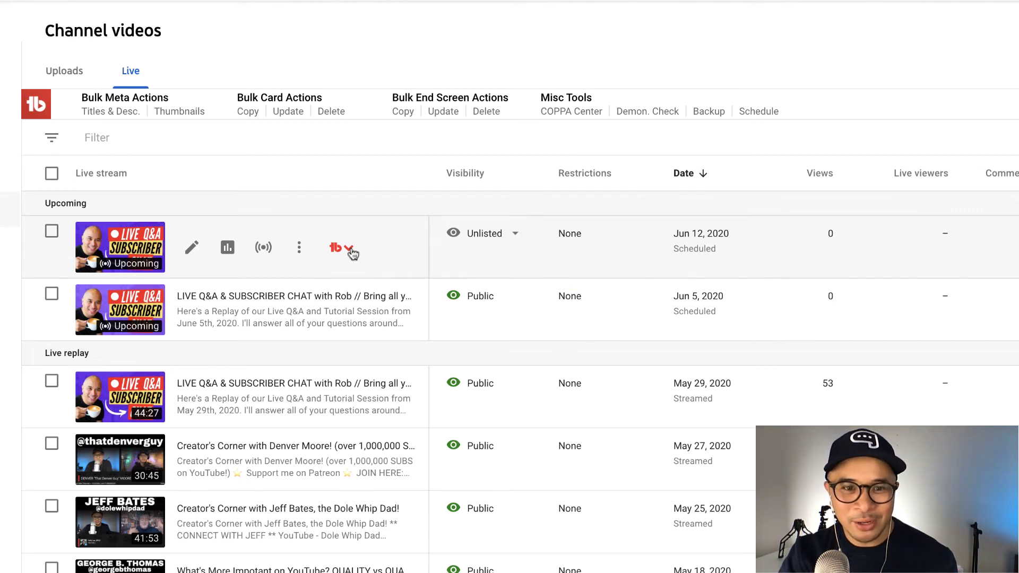
- Open TubeBuddy's Scheduled Publish for the Jun 12 stream
left_click(352, 253)
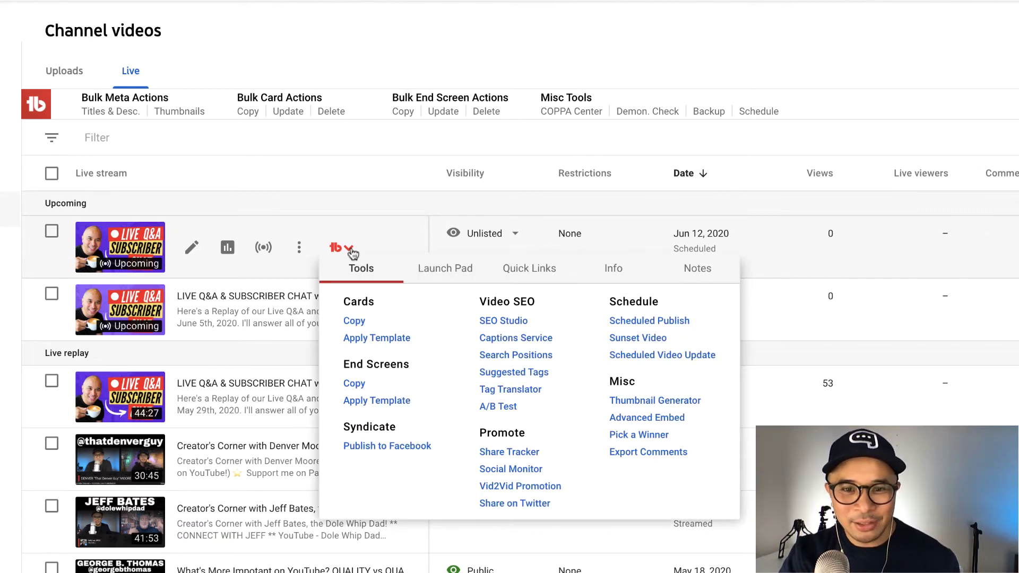
left_click(639, 326)
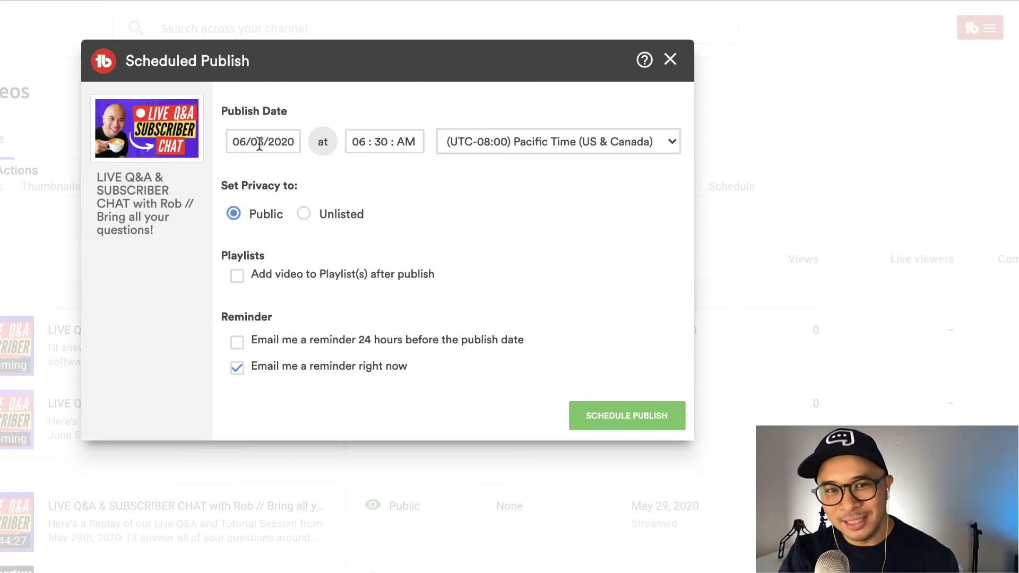
- Set publish to 09:00 AM, add LIVE SUBSCRIBER CHAT Q&A playlist, keep only 24-hour reminder
left_click(361, 146)
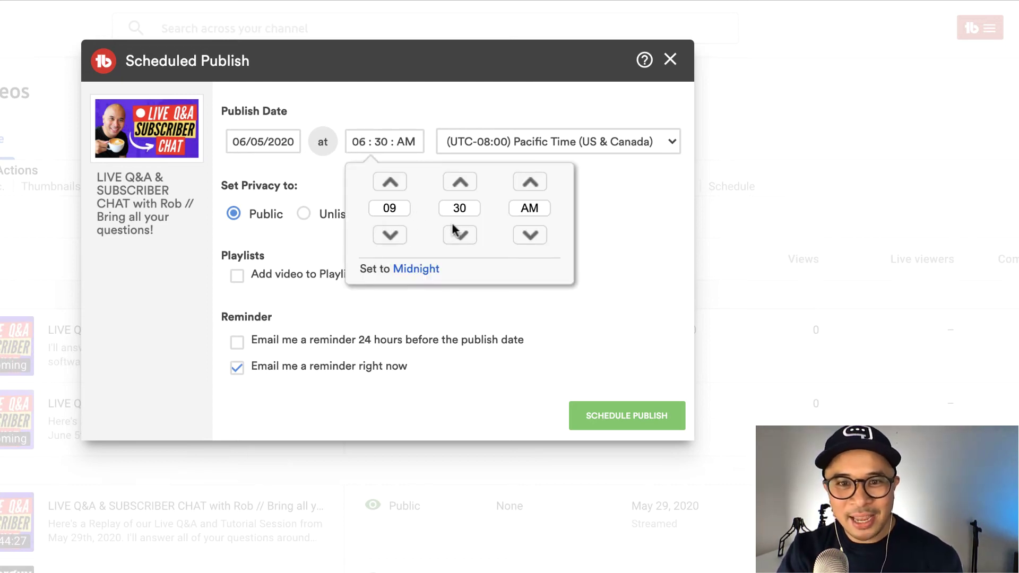
left_click(232, 223)
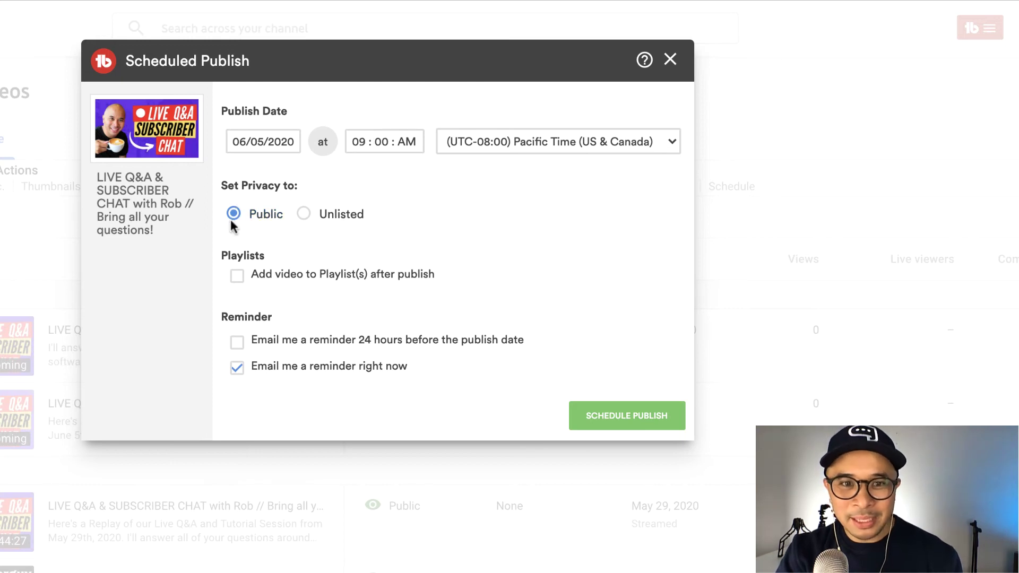
left_click(238, 275)
scroll(322, 388, "down", 5)
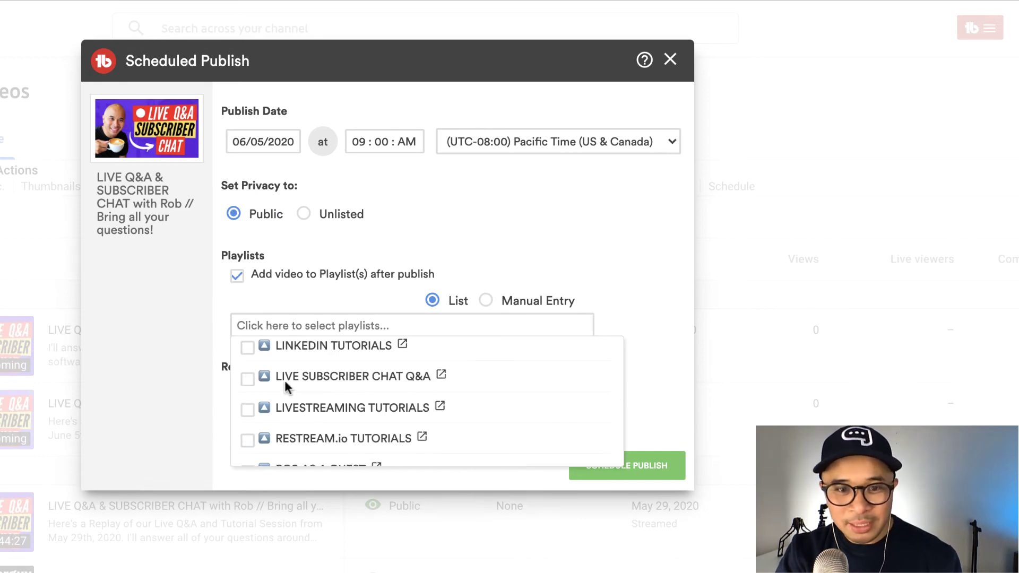
left_click(247, 376)
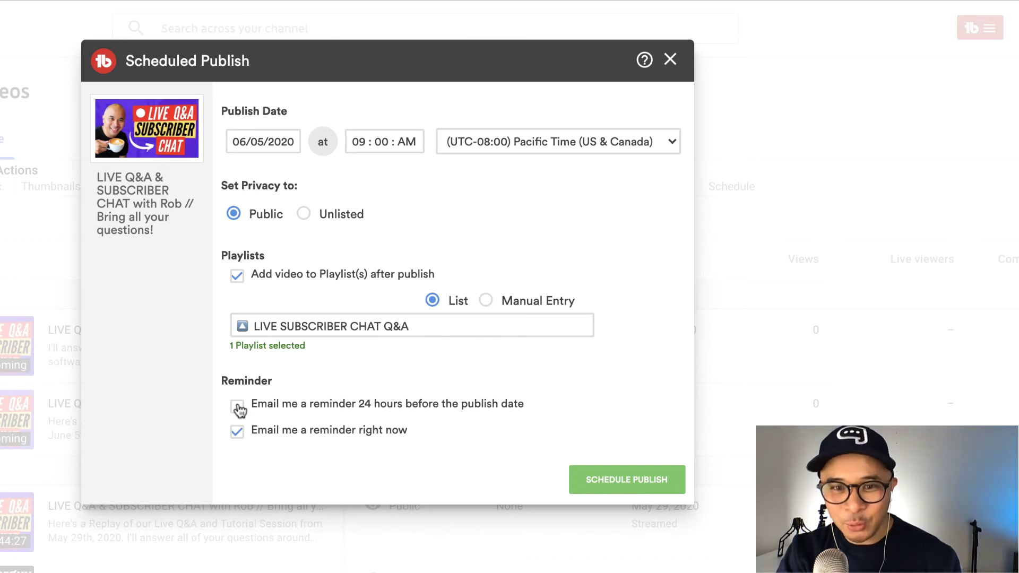
left_click(238, 408)
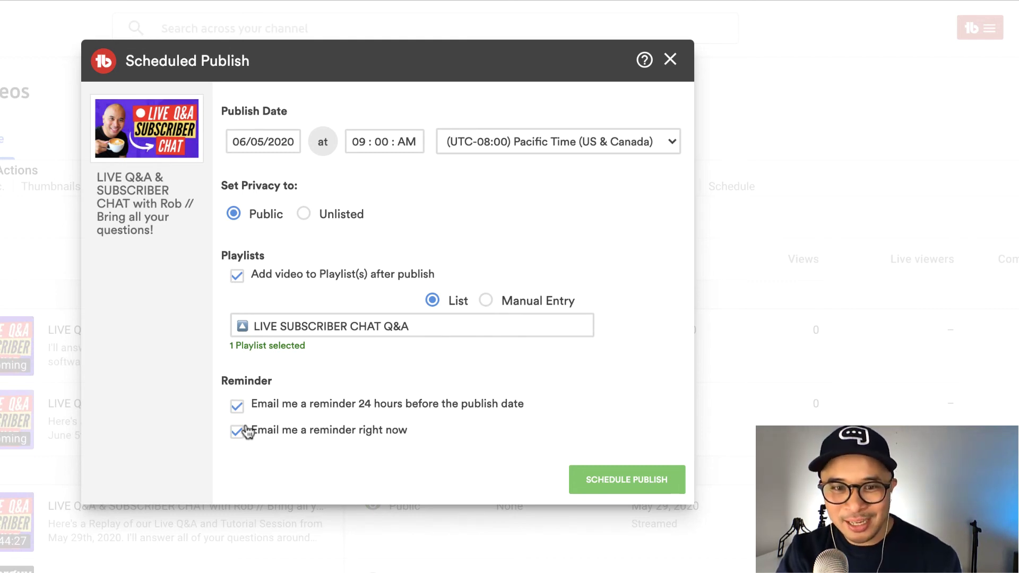
left_click(238, 432)
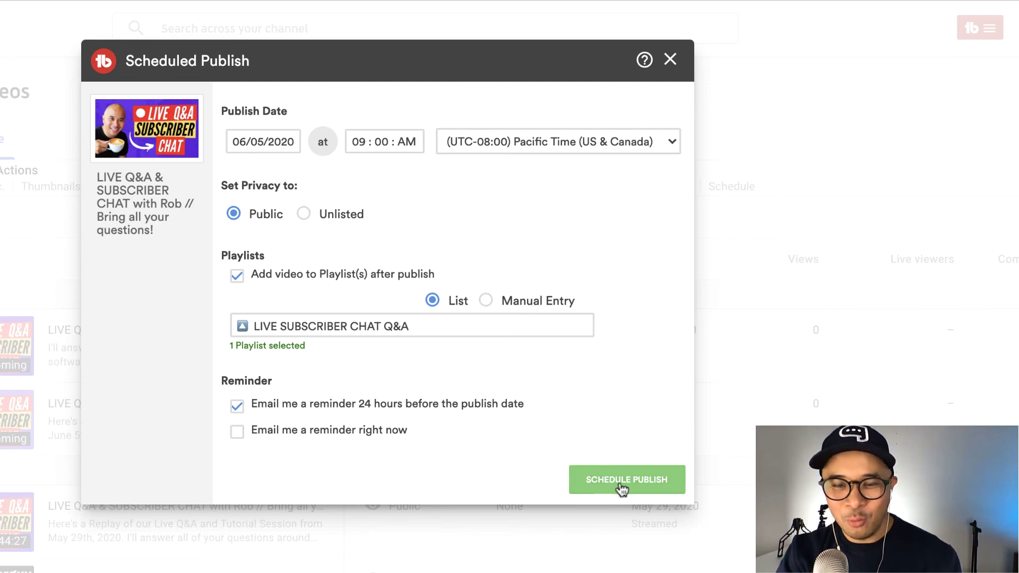